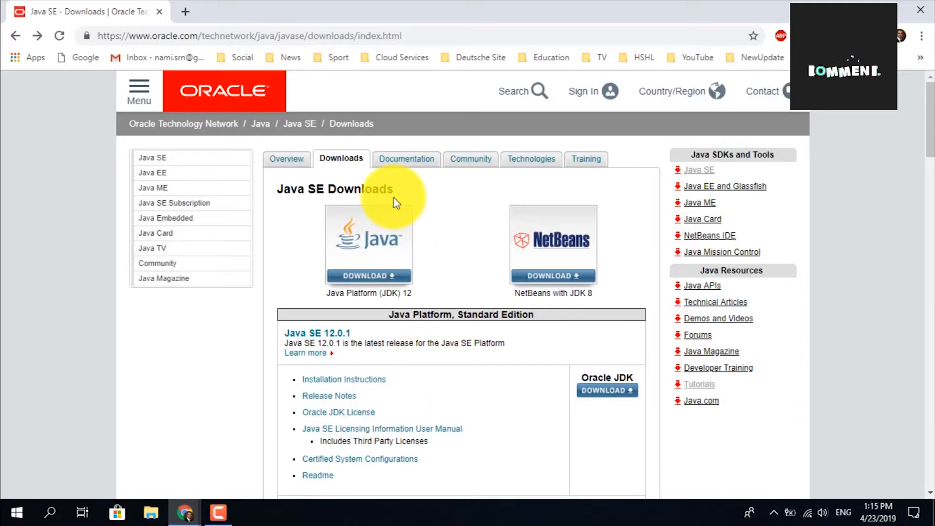
Step: Open the Java Platform (JDK) 12 download page and find the Java SE Development Kit 12.0.1 file list
click(197, 38)
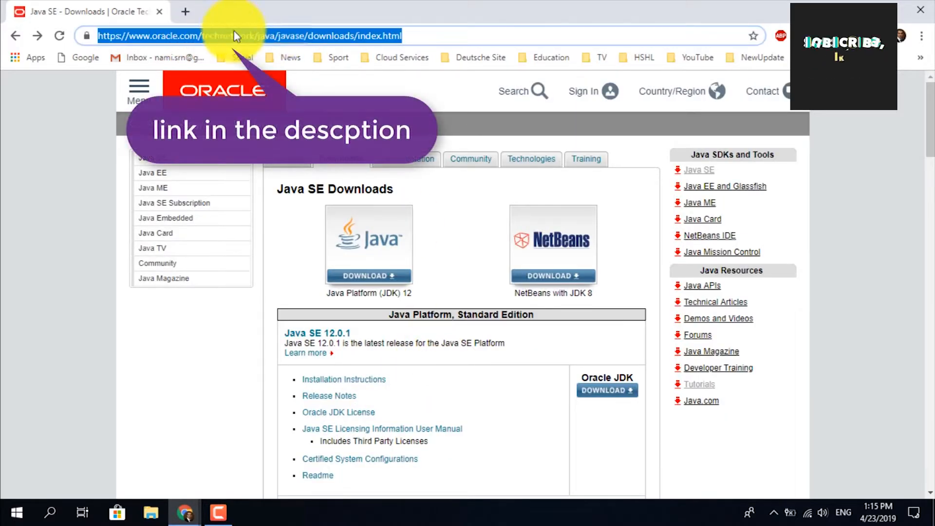
click(288, 277)
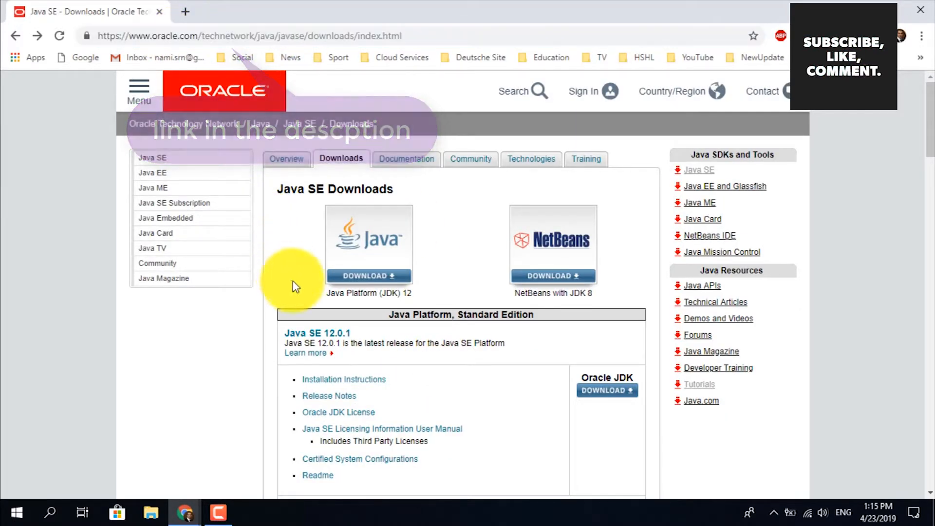
drag(409, 293, 319, 300)
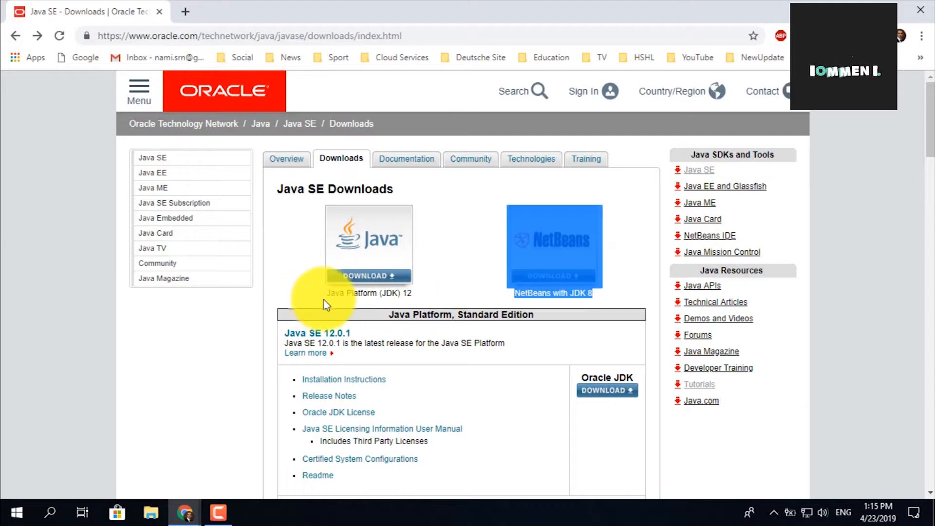
triple_click(330, 295)
click(358, 292)
click(384, 253)
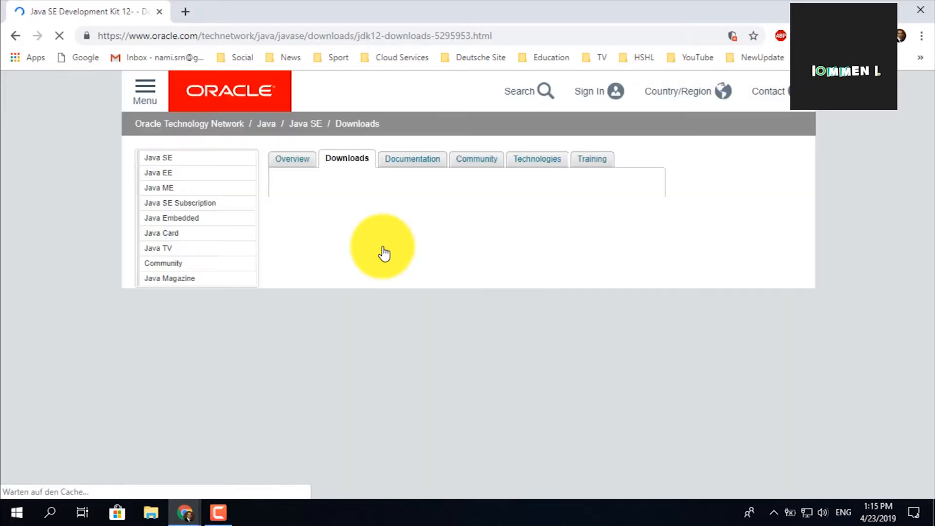
scroll(383, 252, down, 9)
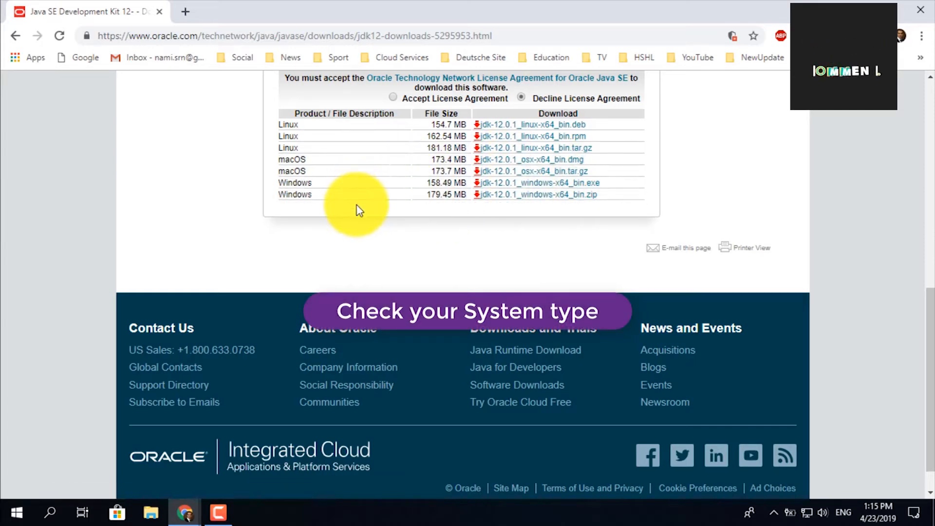
scroll(372, 202, up, 1)
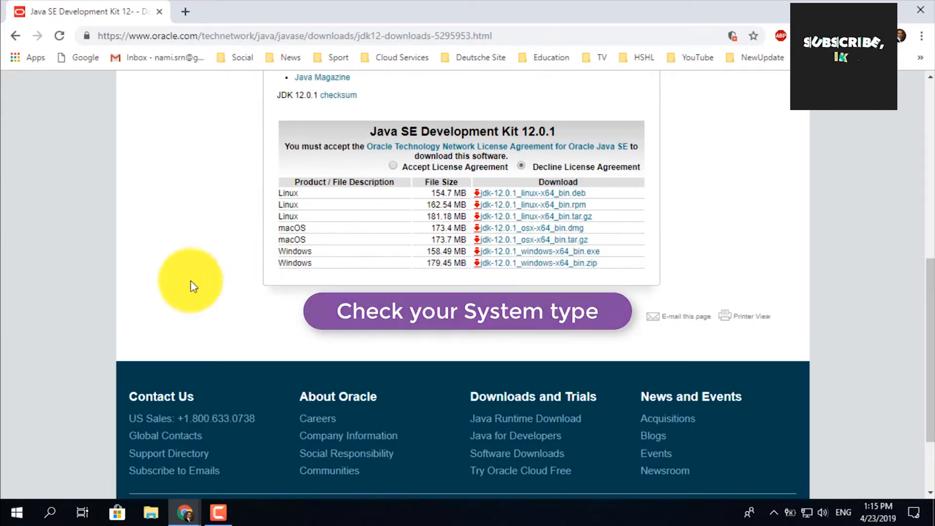
Step: Check the PC's system type in the Windows About settings, and close the settings window
right_click(14, 518)
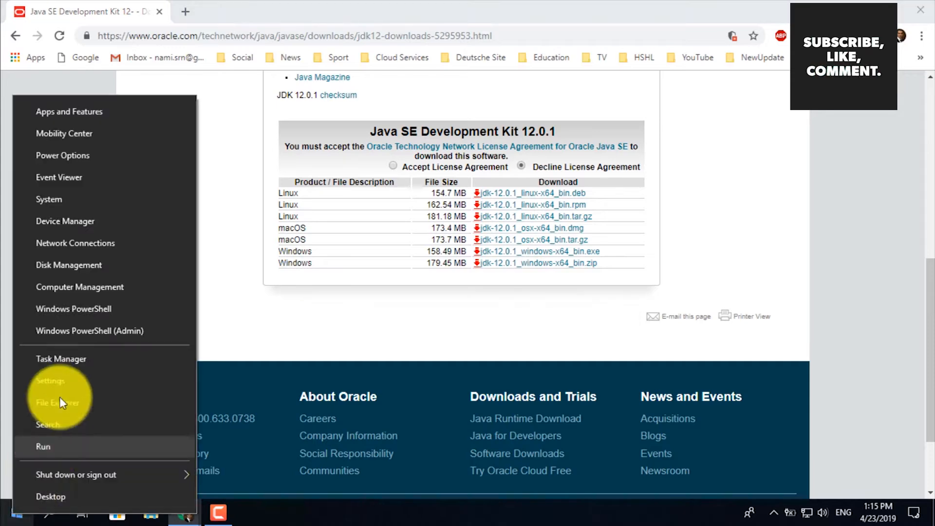
click(71, 199)
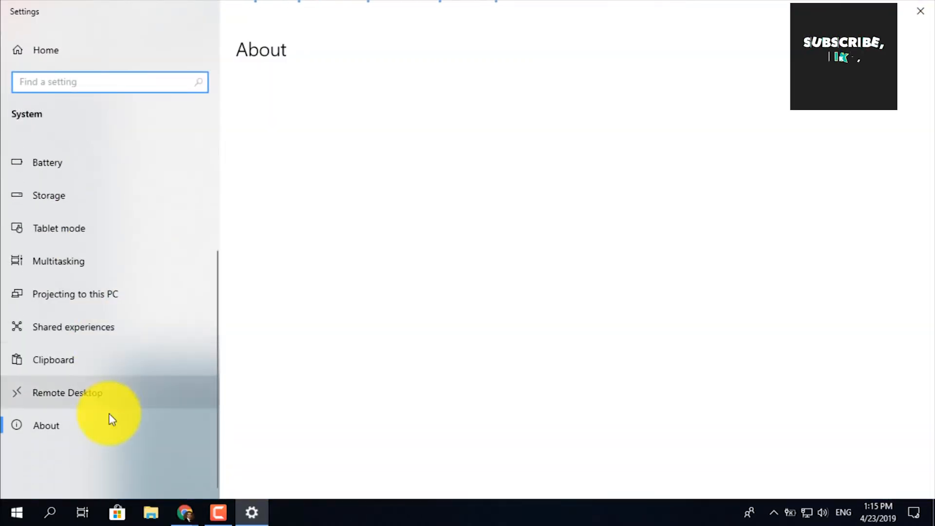
click(107, 422)
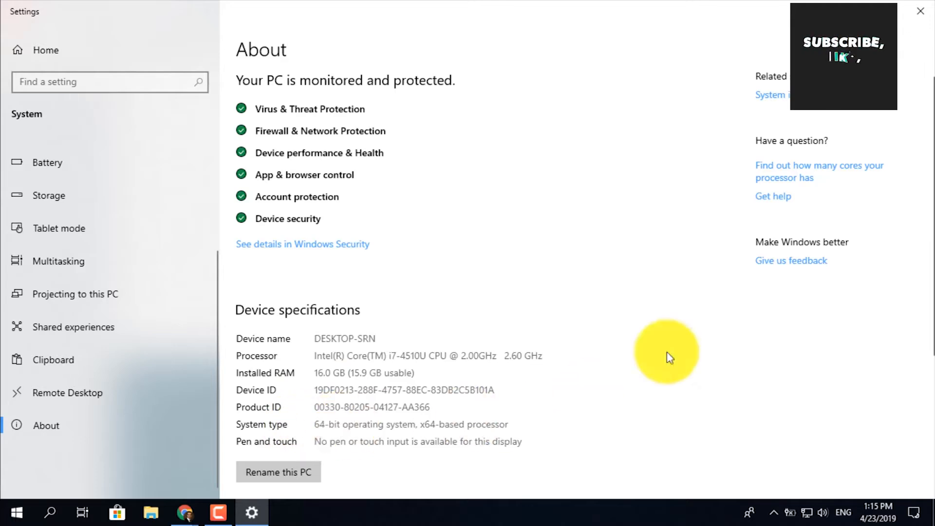
click(920, 11)
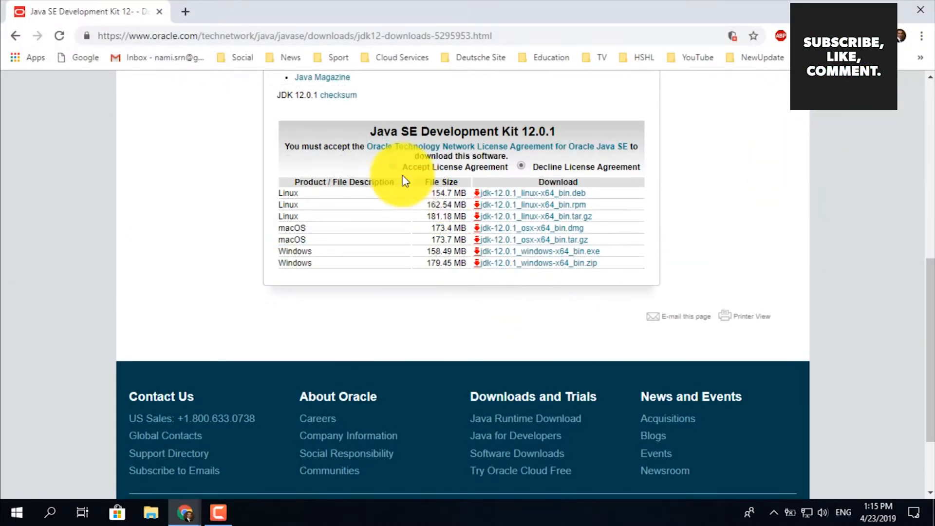
Step: Accept the Oracle license agreement and download jdk-12.0.1_windows-x64_bin.exe
double_click(406, 167)
click(397, 167)
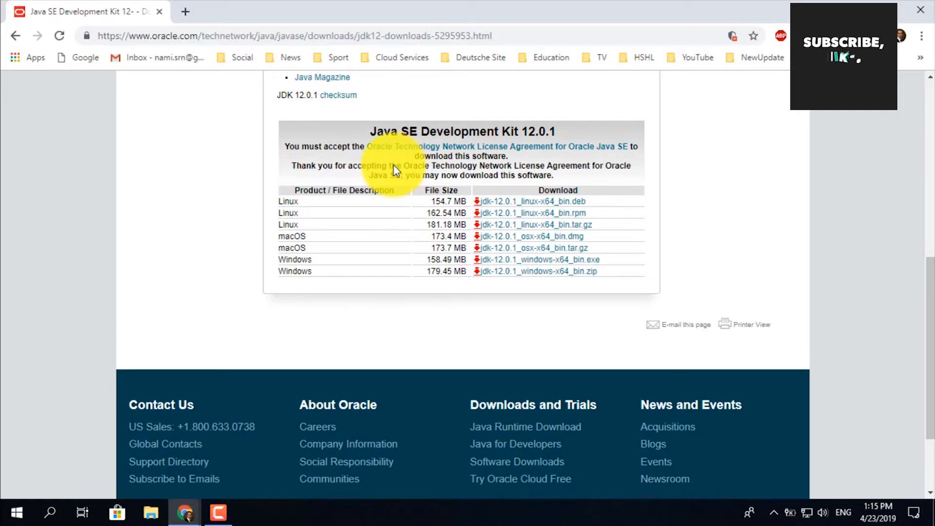
click(538, 261)
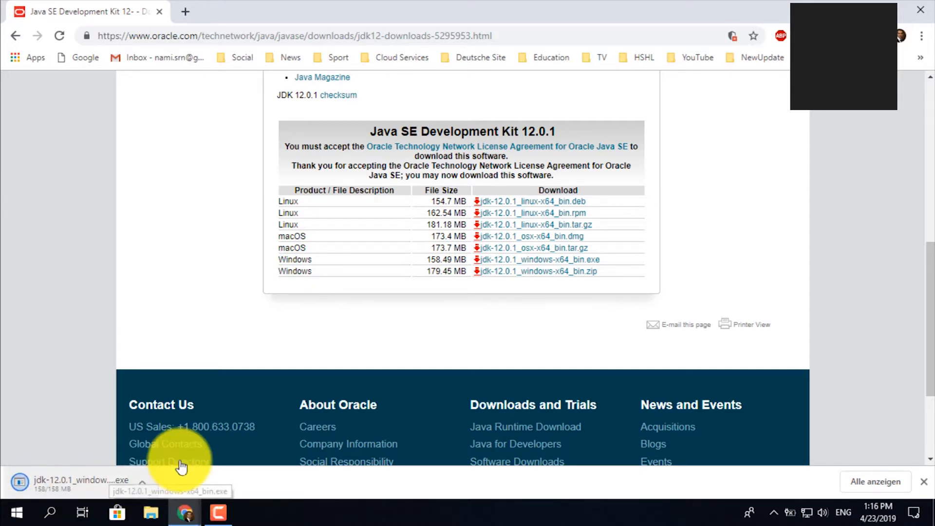
Step: Launch the downloaded JDK 12.0.1 installer and minimize the browser window
click(144, 482)
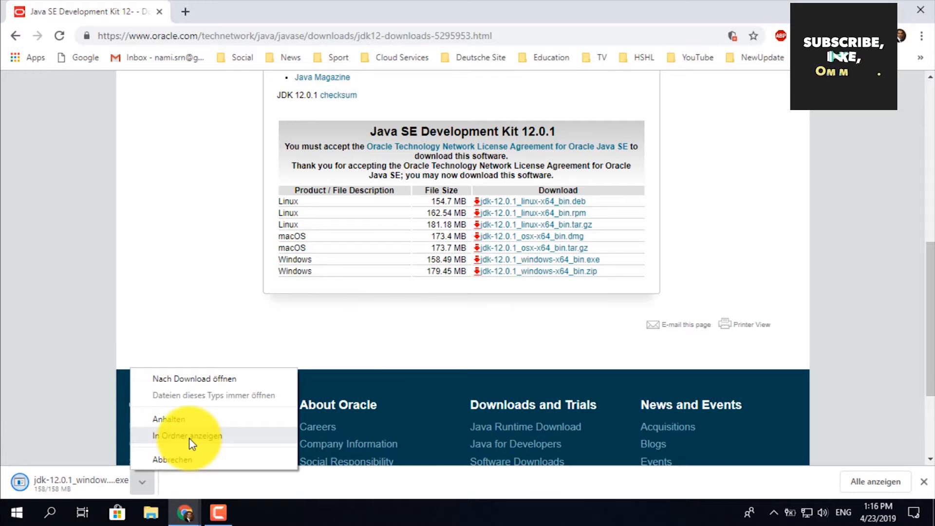
click(65, 482)
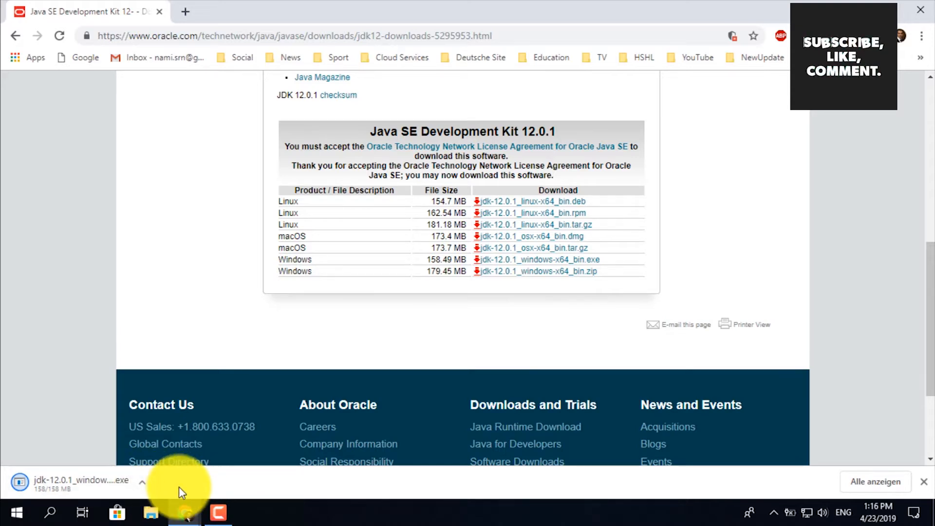
click(141, 486)
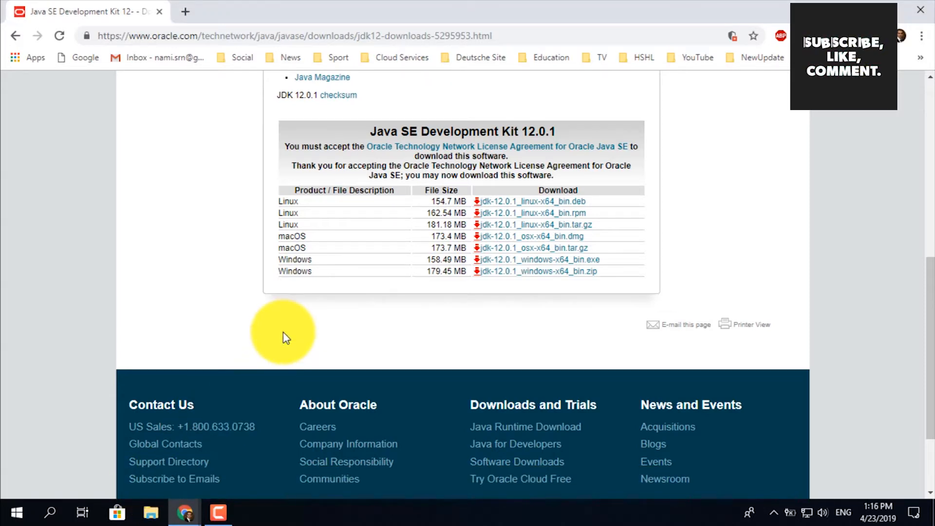
click(869, 10)
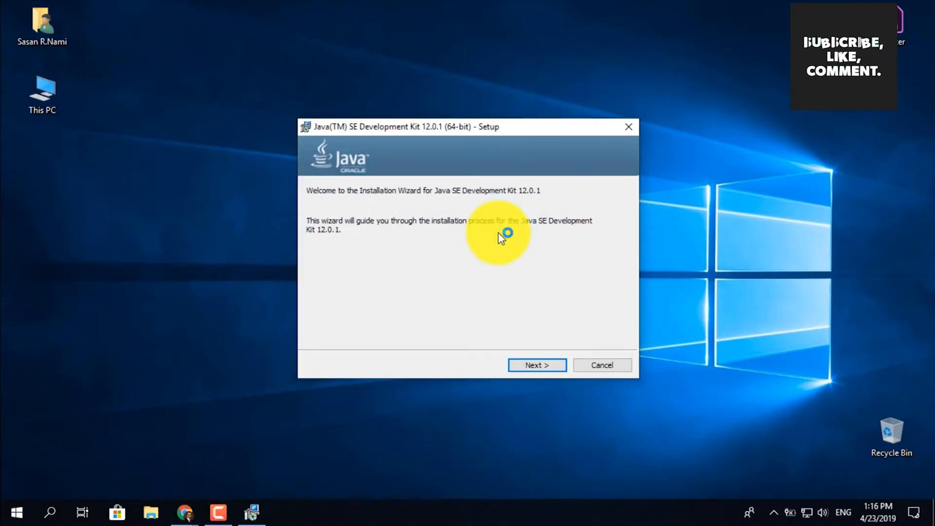
Step: Install Java SE Development Kit 12.0.1 to the default folder C:\Program Files\Java\jdk-12.0.1\ and close the setup wizard
key(Return)
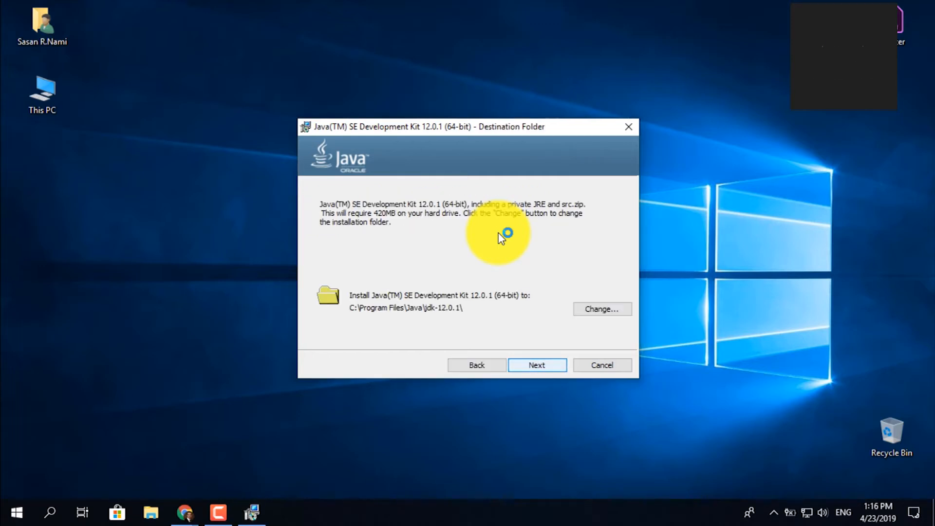
key(Return)
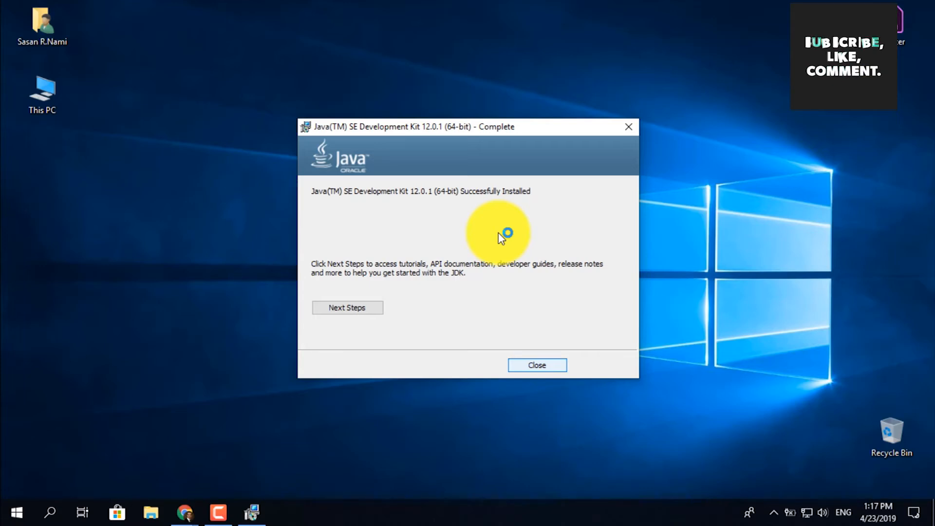
click(531, 367)
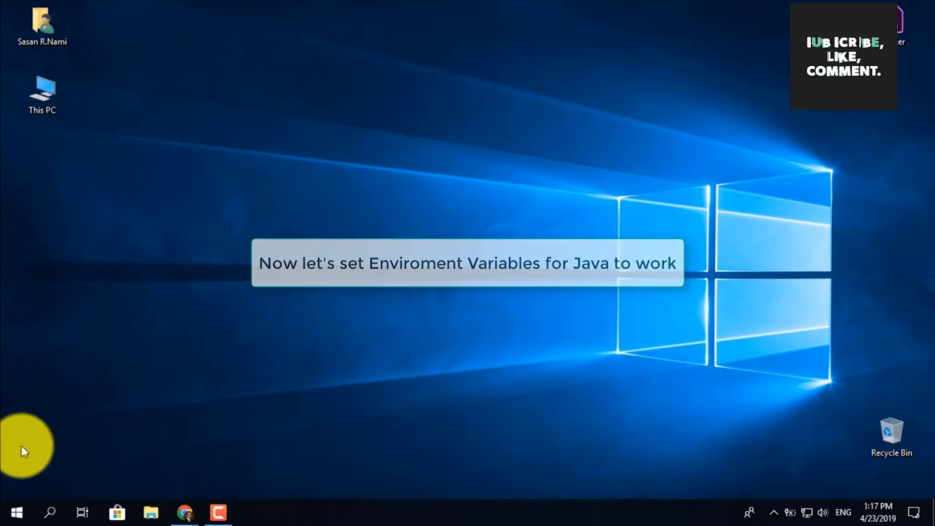
Step: Search Windows for the system environment variables settings and open the system Path variable for editing
click(51, 517)
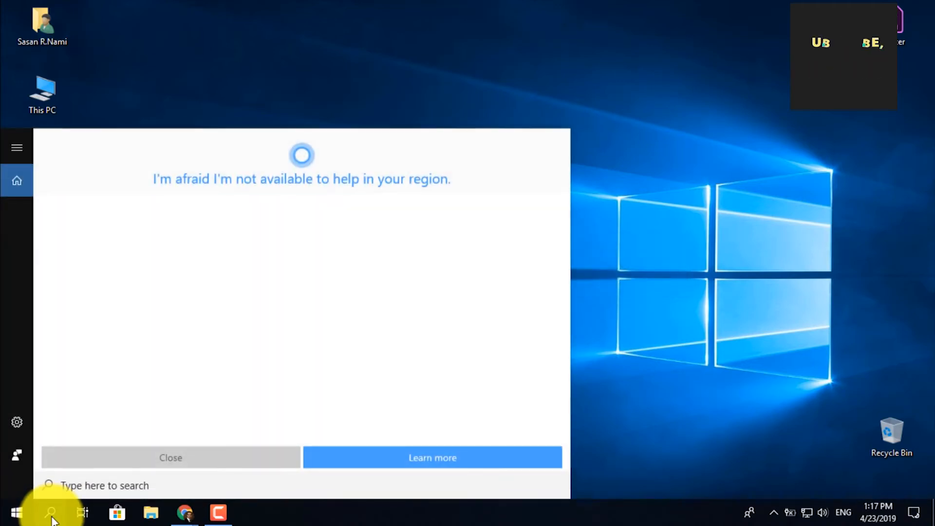
text(Envi)
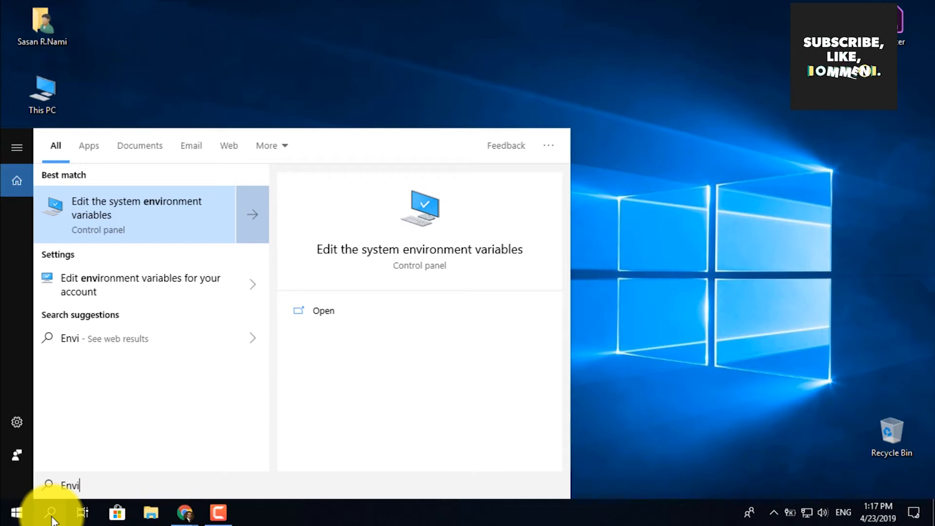
click(111, 231)
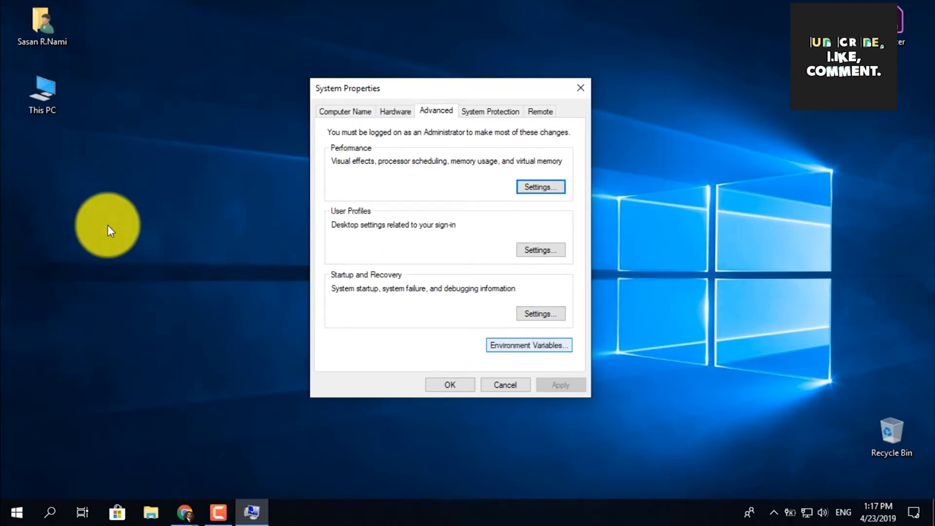
click(529, 345)
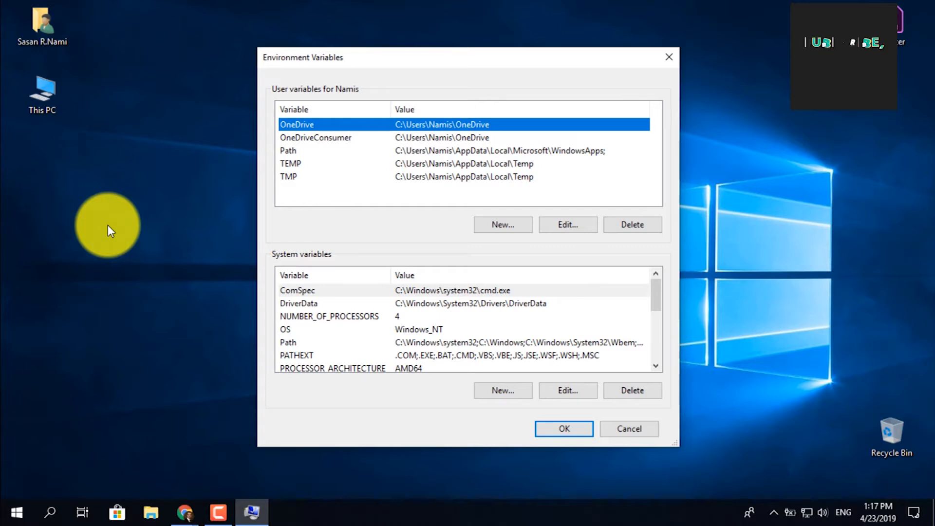
scroll(467, 321, down, 1)
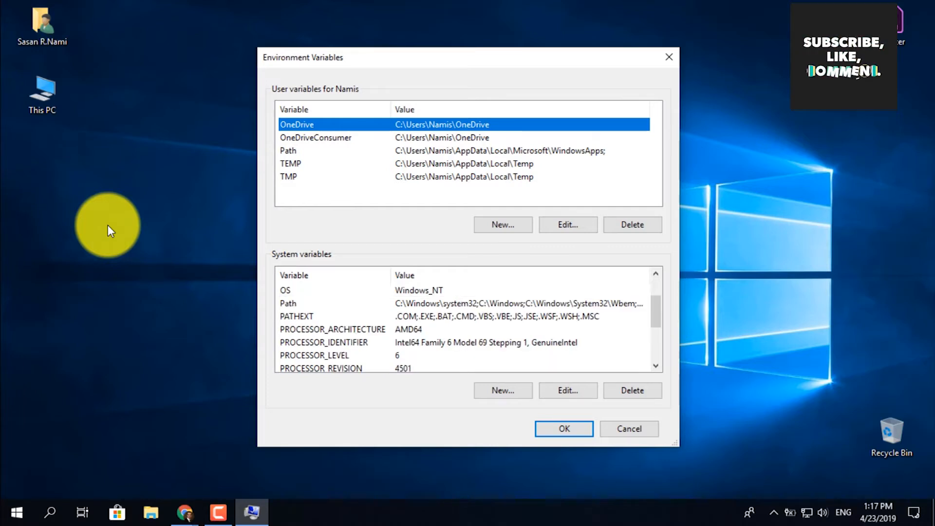
click(288, 304)
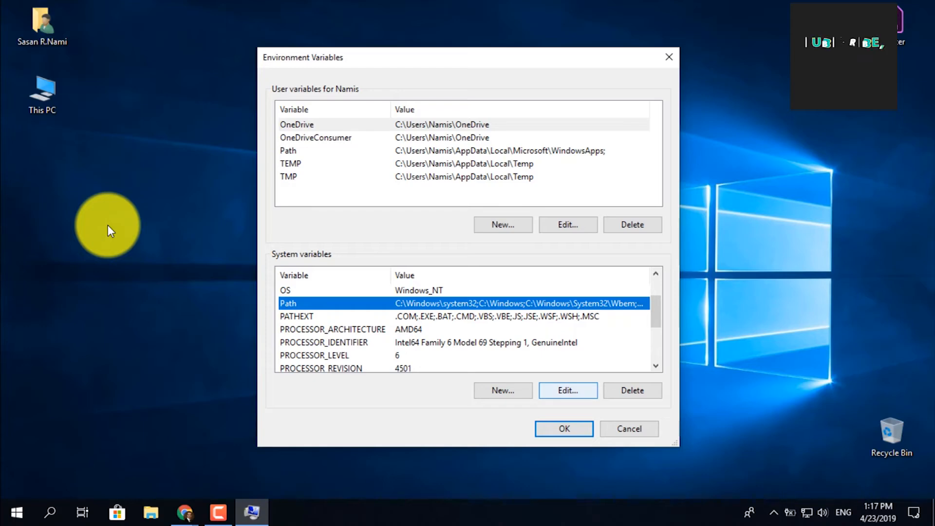
click(568, 390)
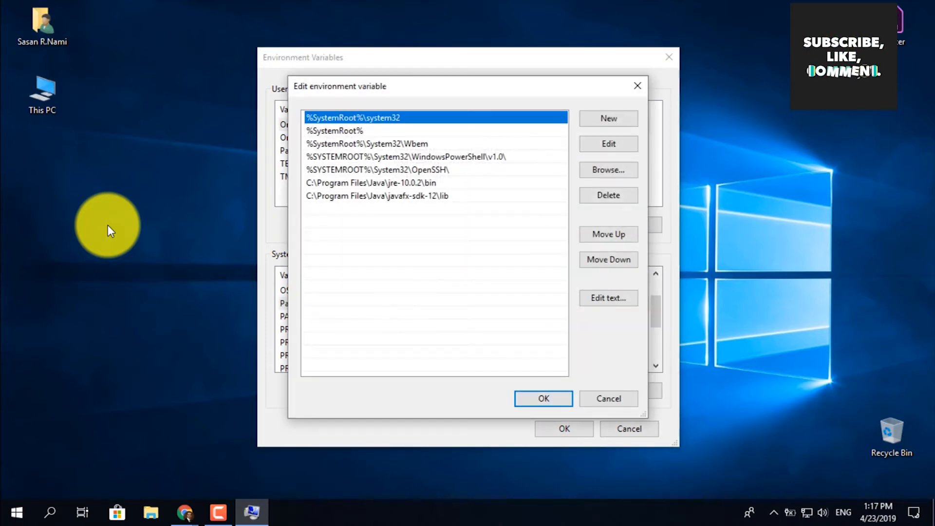
Step: Copy the JDK bin folder path C:\Program Files\Java\jdk-12.0.1\bin from File Explorer and close the Explorer window
double_click(32, 86)
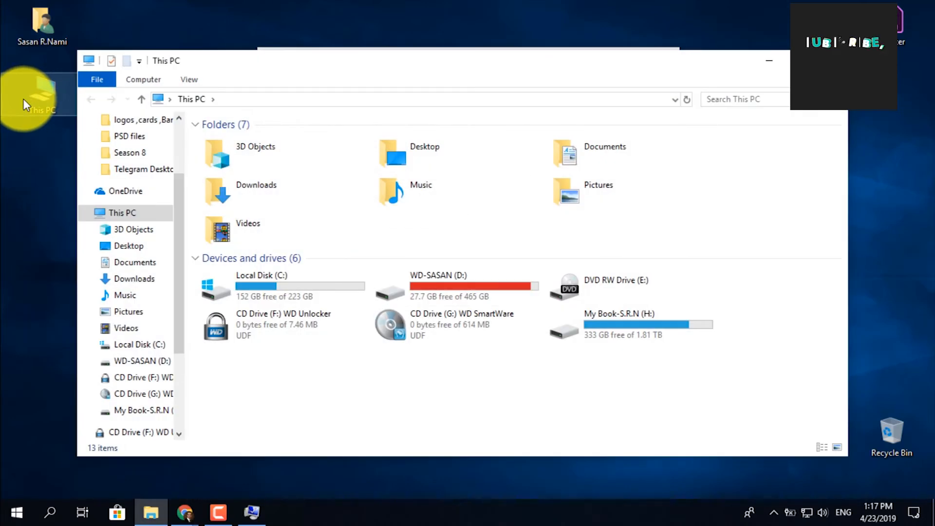
double_click(296, 283)
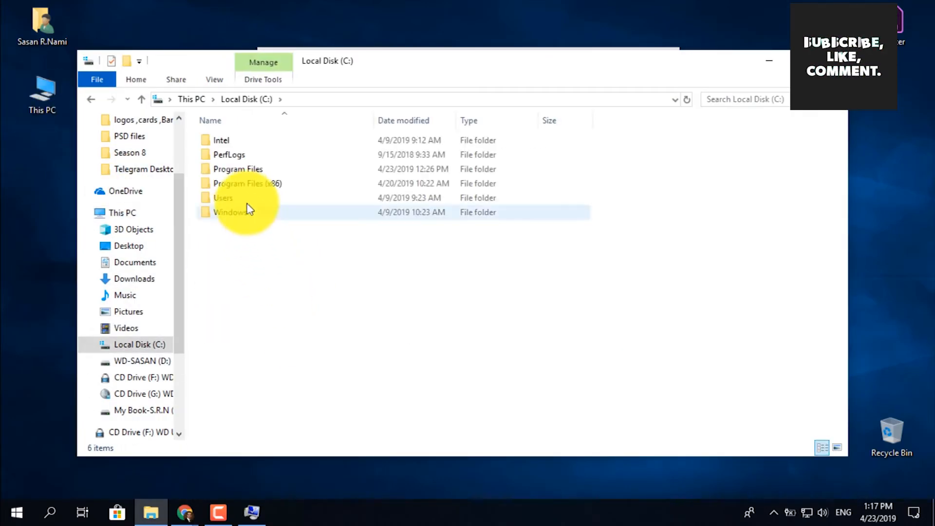
double_click(236, 168)
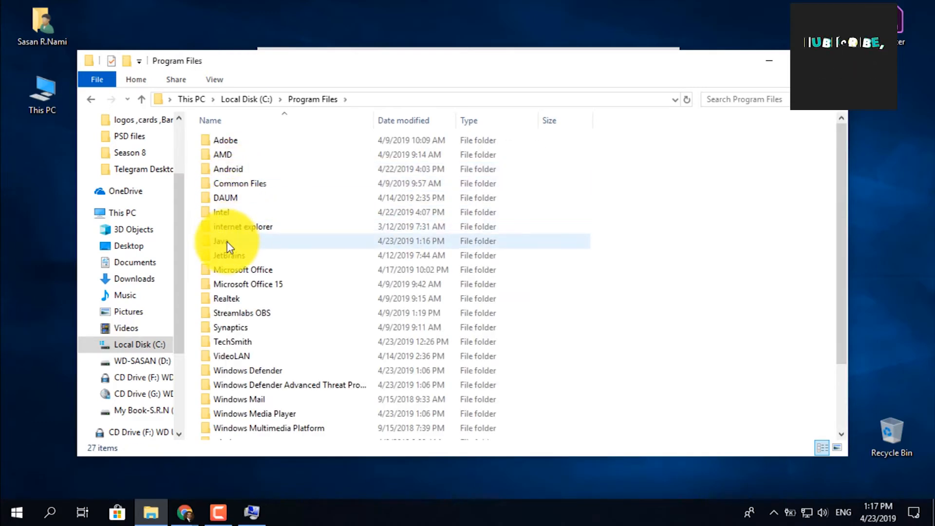
double_click(227, 242)
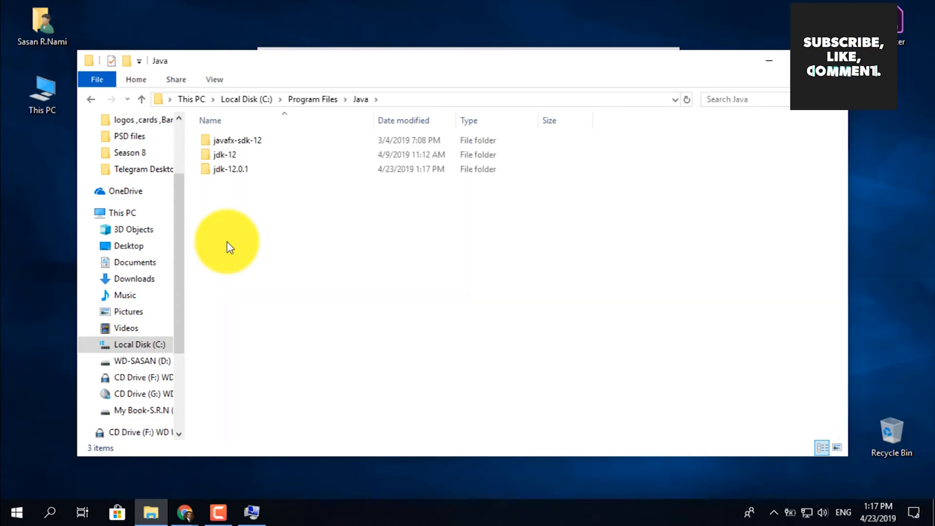
double_click(235, 170)
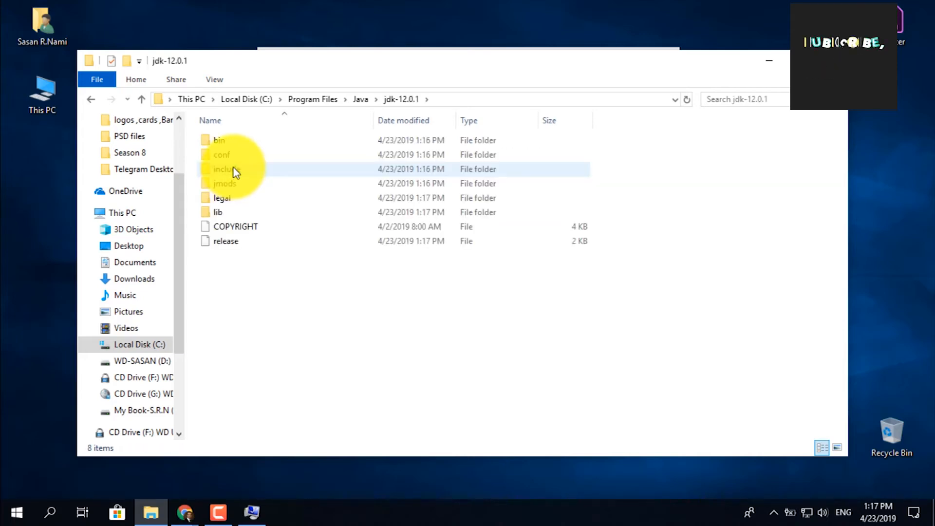
double_click(224, 141)
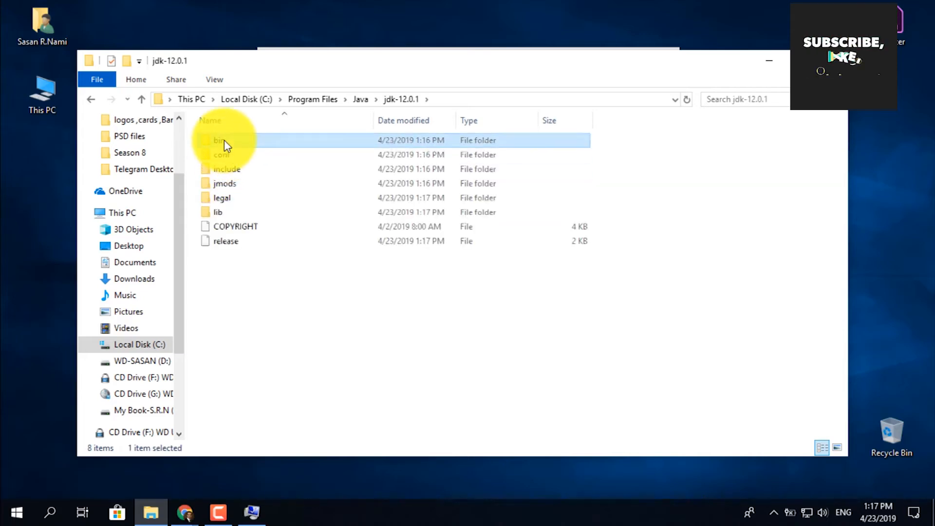
click(483, 100)
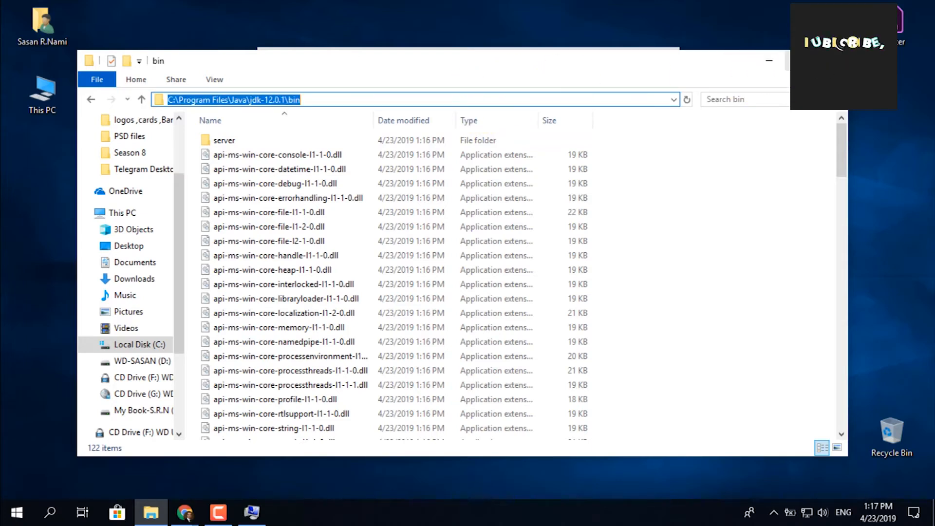
right_click(286, 100)
click(315, 144)
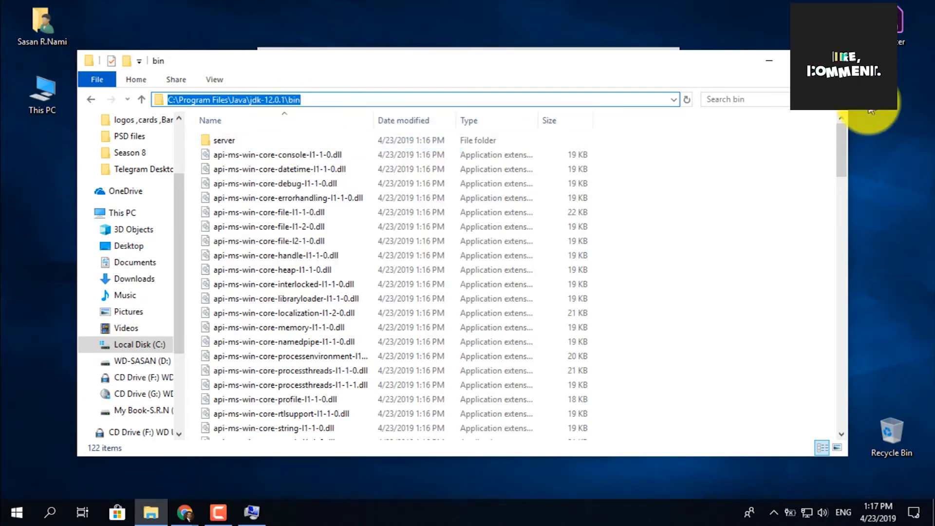
click(836, 60)
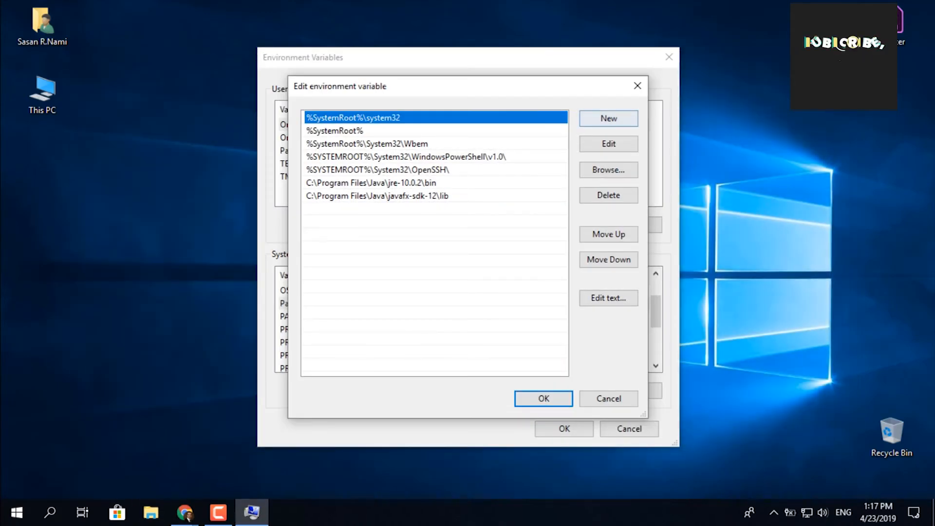
Step: Add the copied path C:\Program Files\Java\jdk-12.0.1\bin as a new system Path entry and save all the open system settings dialogs
click(608, 118)
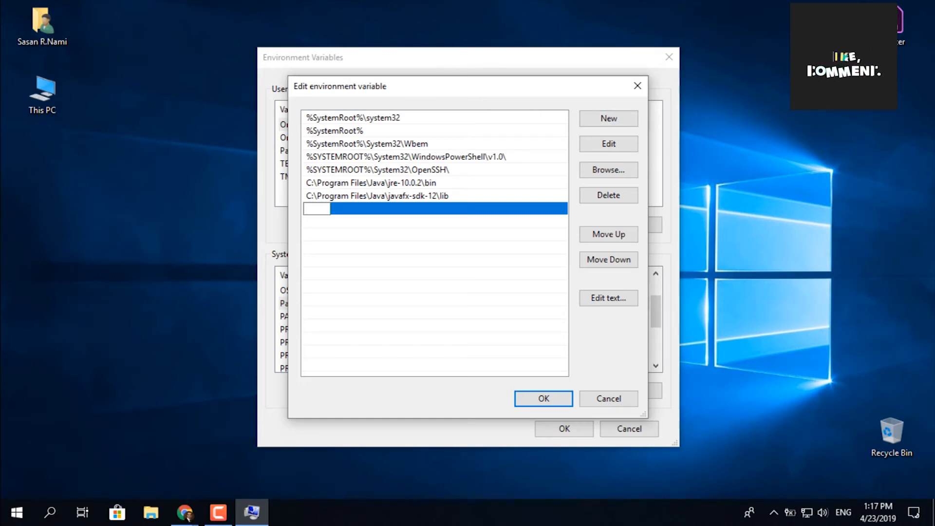
right_click(310, 211)
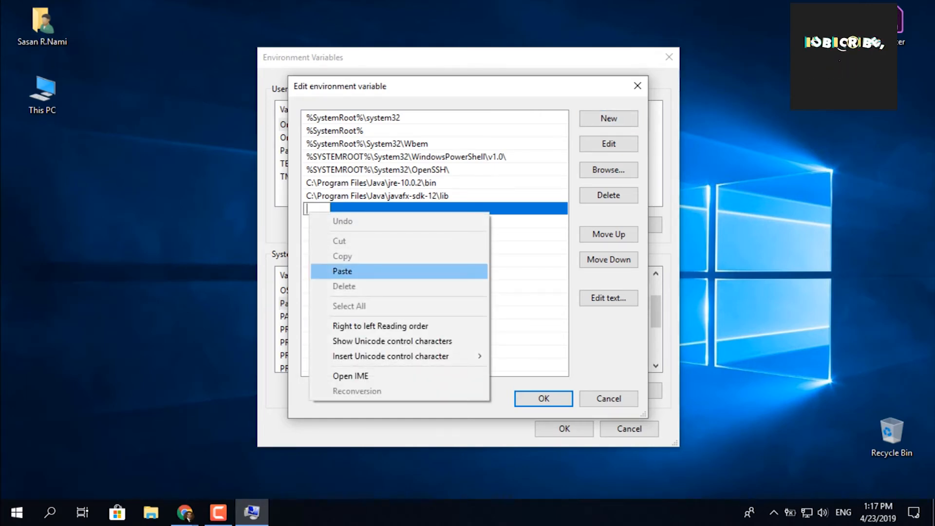
click(342, 271)
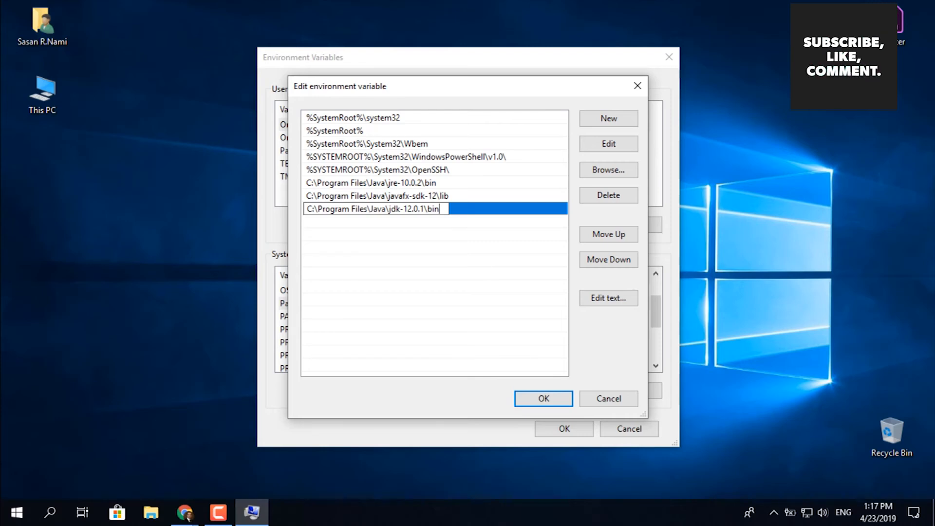
click(361, 272)
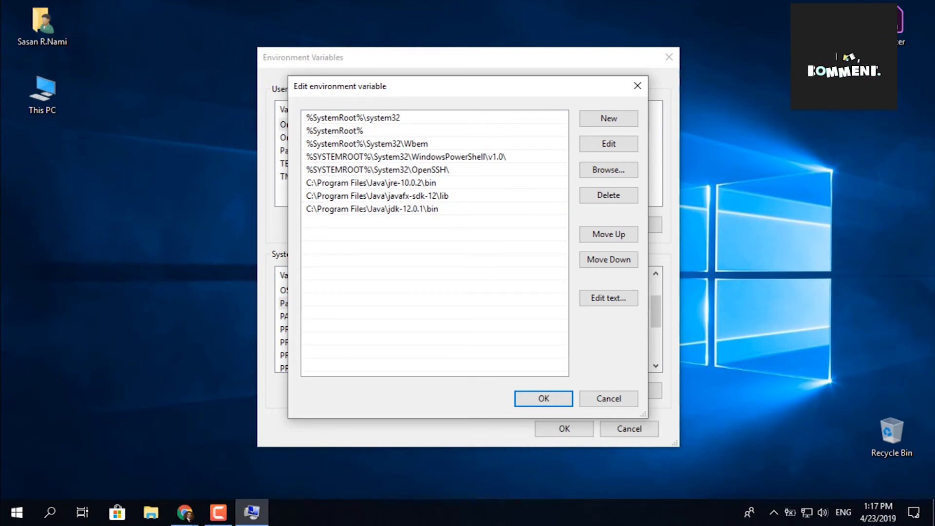
click(372, 209)
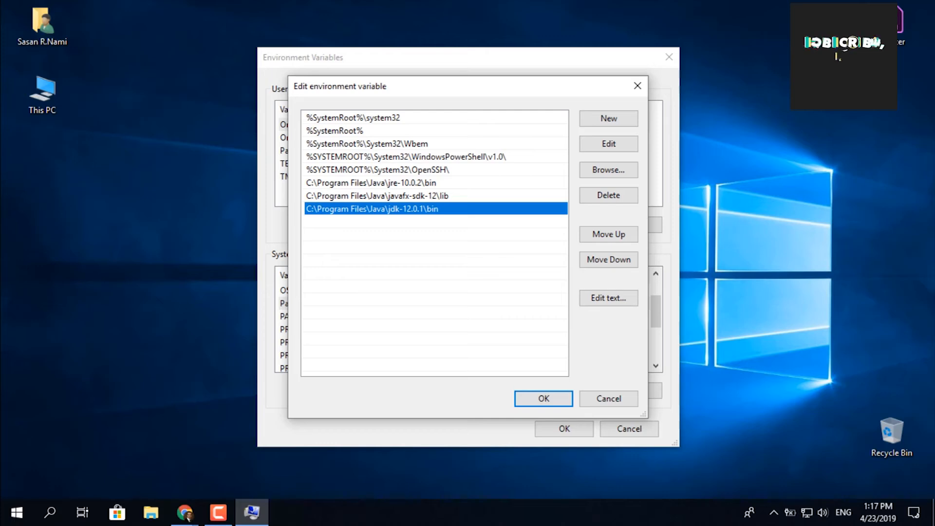
click(543, 398)
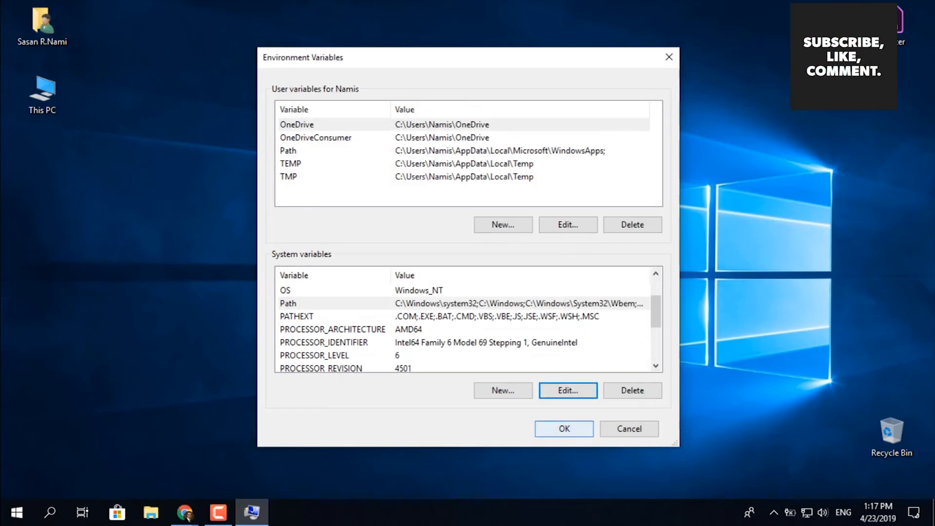
click(564, 428)
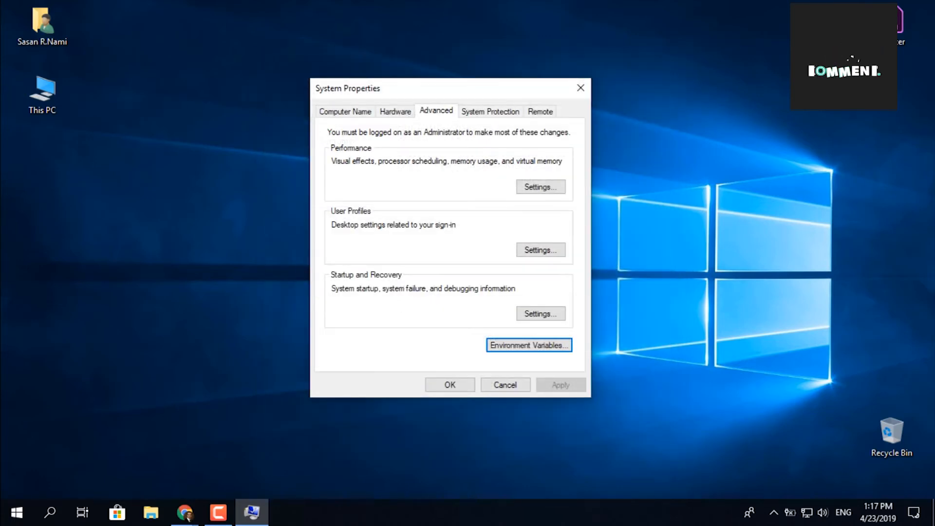
click(449, 385)
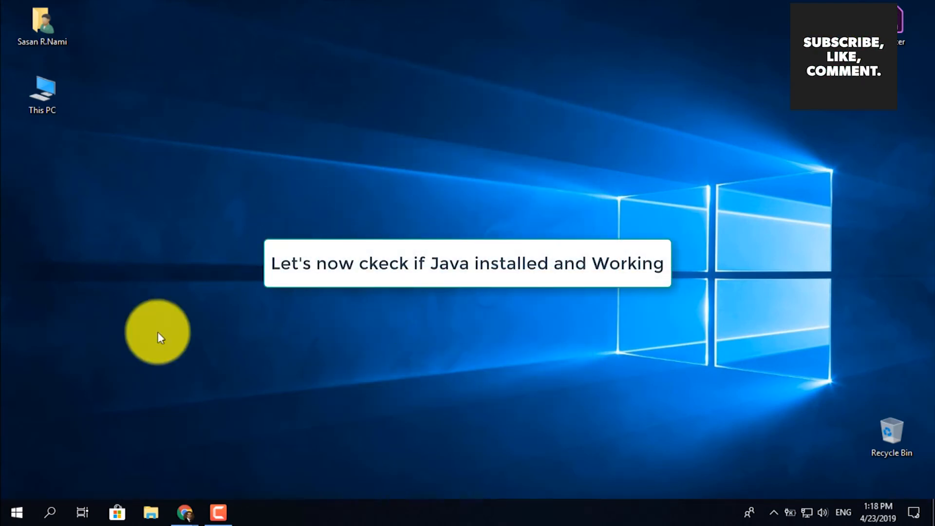
Step: Open Command Prompt through a Windows search for cmd and check the Java compiler version with javac -version
click(53, 515)
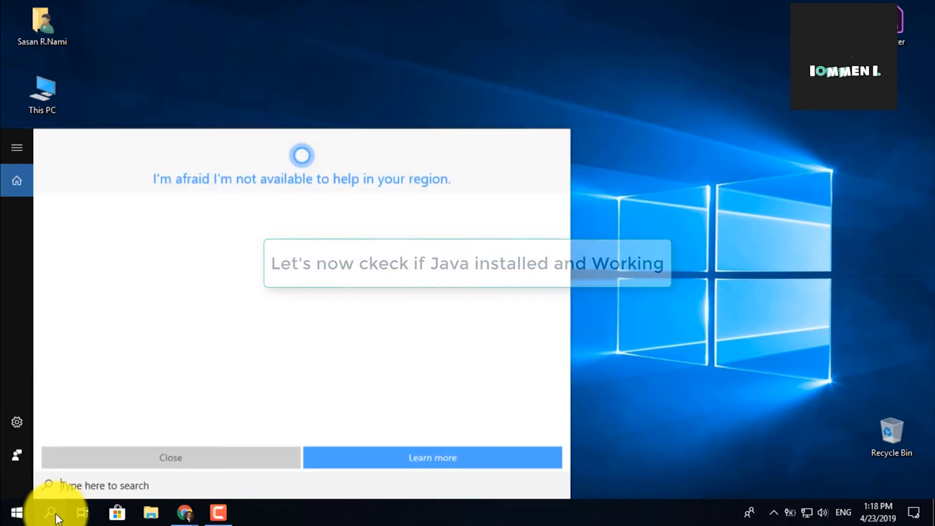
text(cmd)
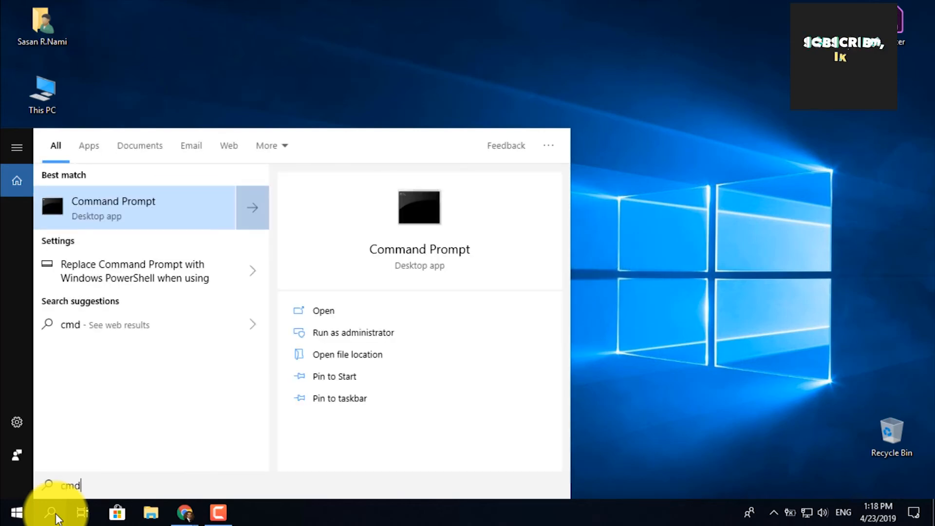
click(159, 203)
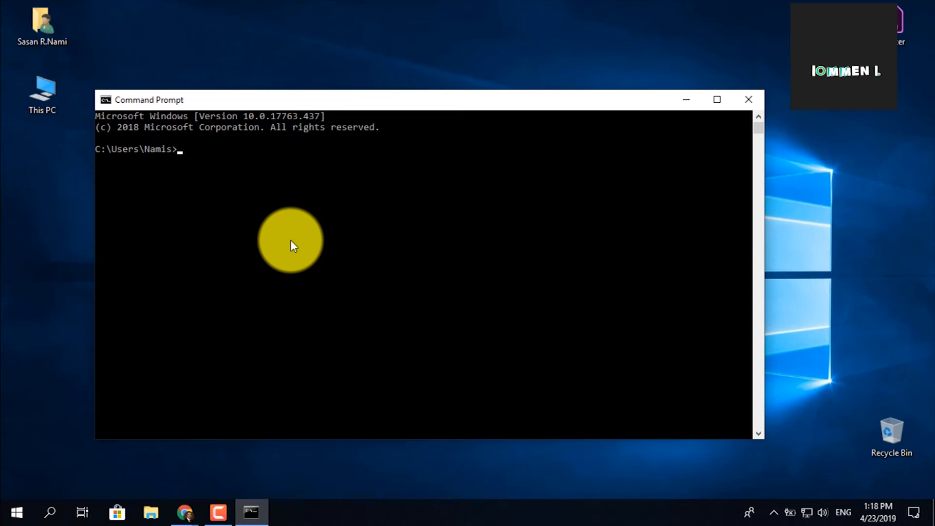
text(javac )
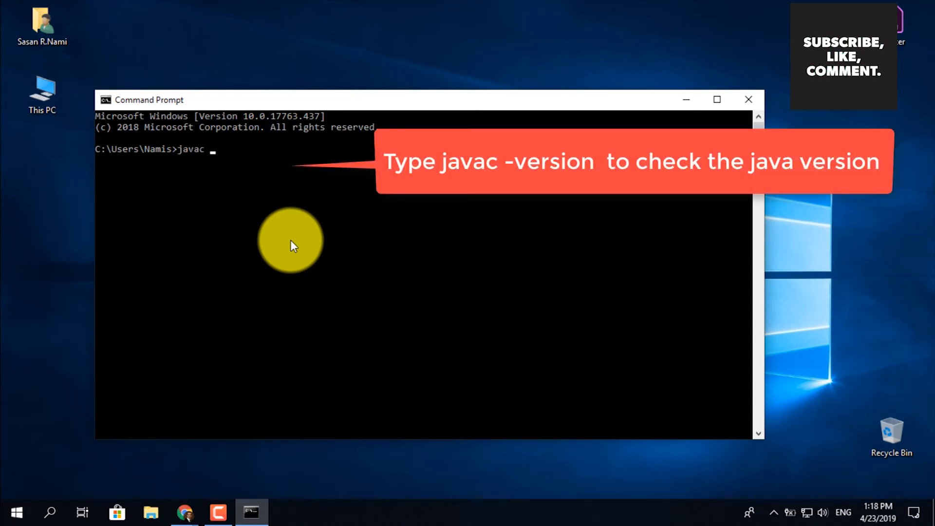
text(-version)
key(Return)
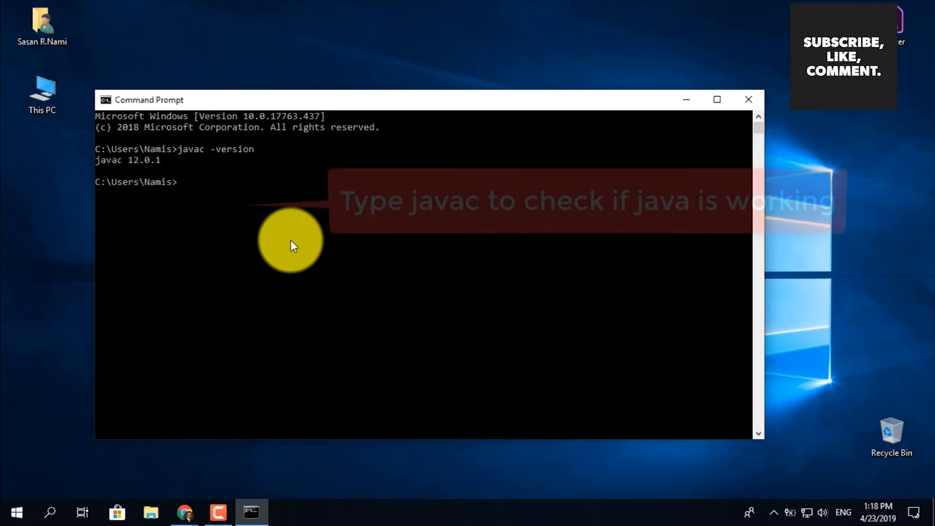
Step: Run javac without arguments to check that the compiler works, and close Command Prompt
text(javac)
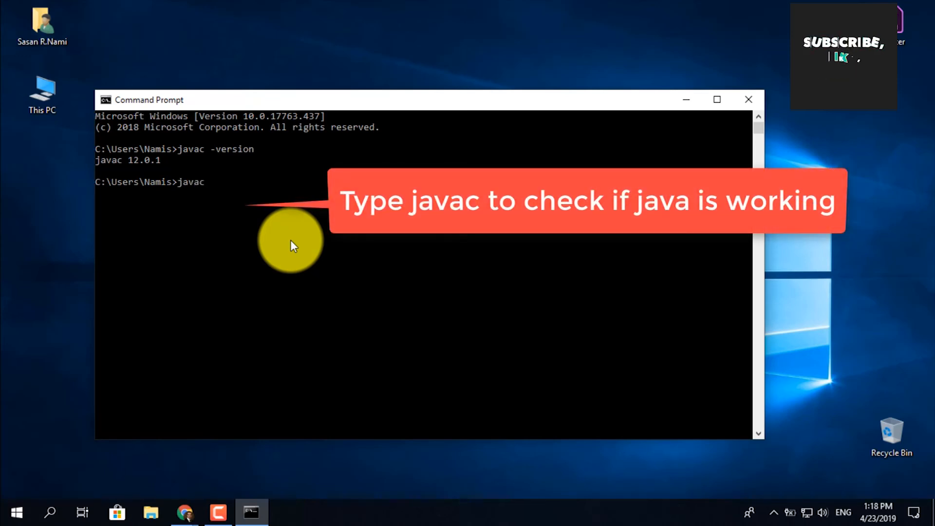
key(Return)
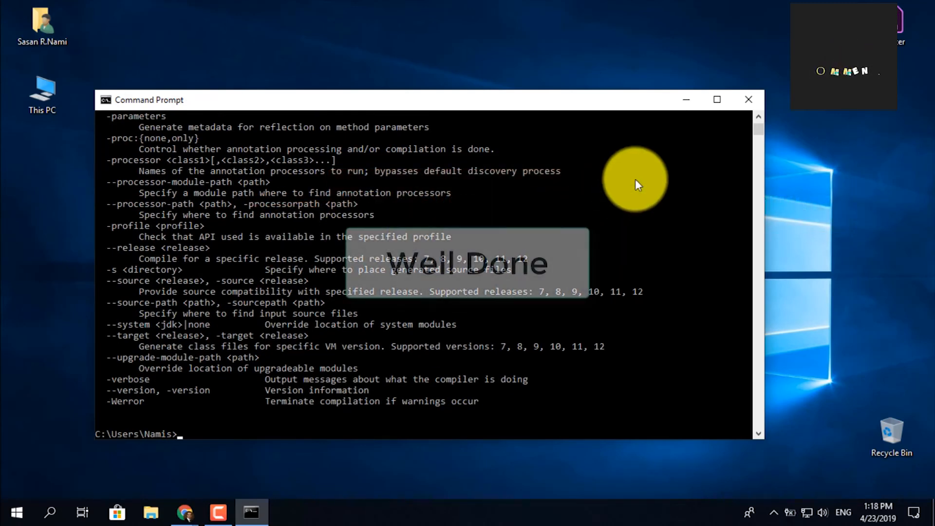
click(743, 100)
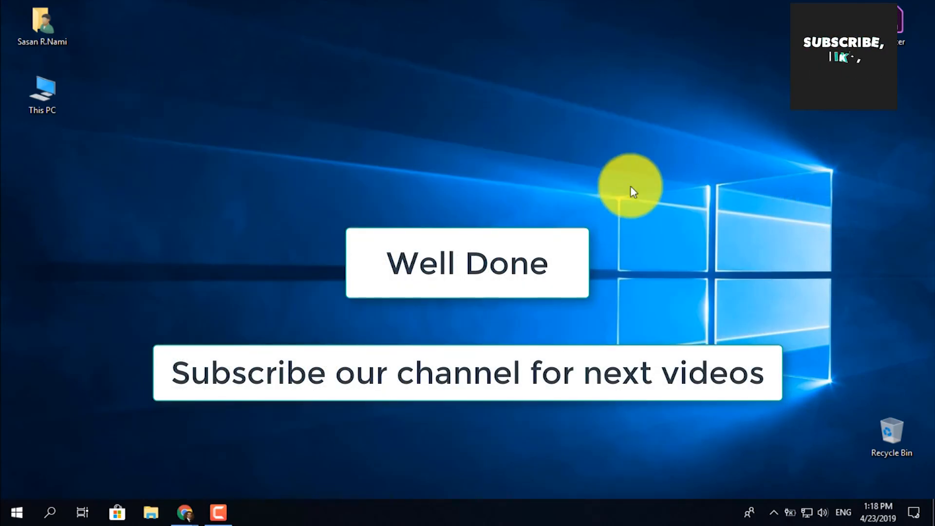